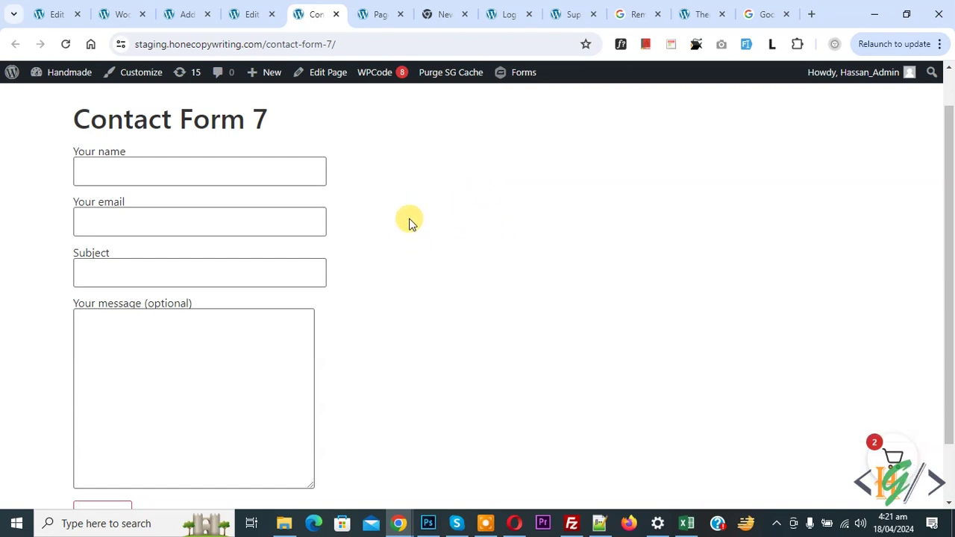
# Switch to the Contact form 1 editor tab showing its empty Additional Settings panel.
pyautogui.click(250, 11)
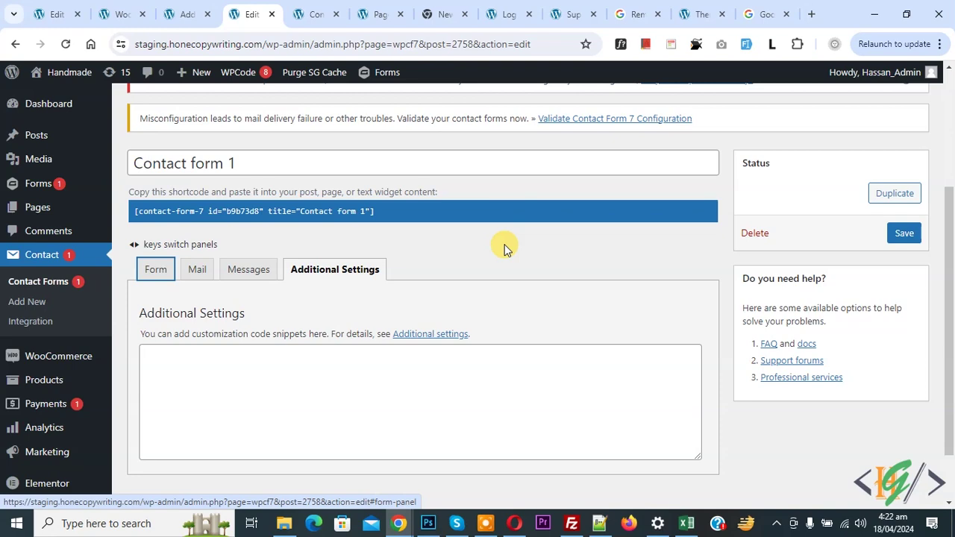
# Install and activate Redirection for Contact Form 7, skip its opt-in, and return to the form editor.
pyautogui.click(190, 13)
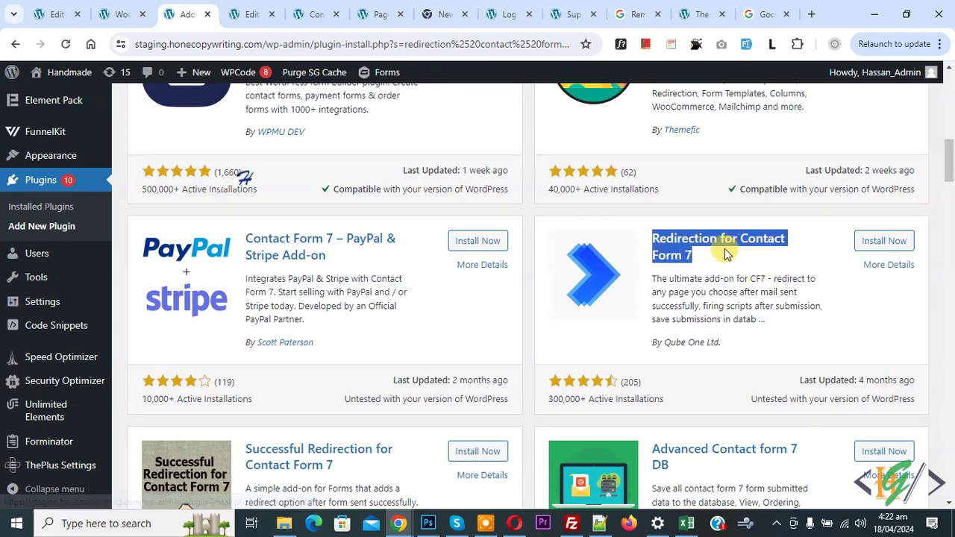
pyautogui.click(882, 241)
pyautogui.click(885, 241)
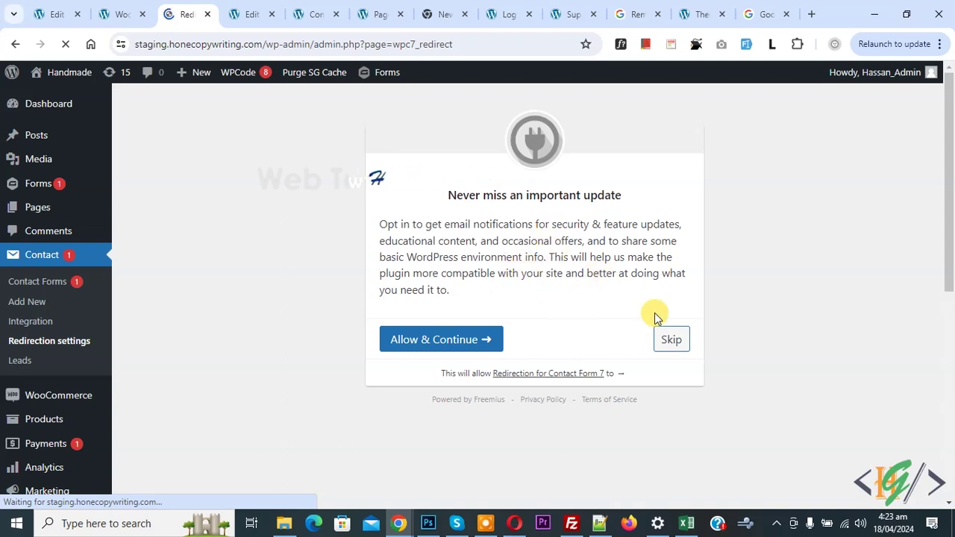
pyautogui.click(670, 341)
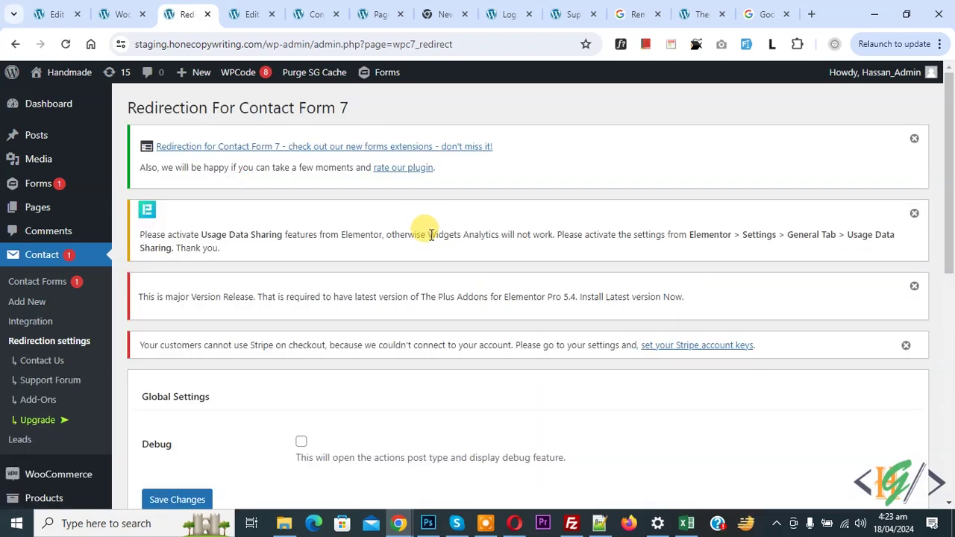
pyautogui.click(247, 14)
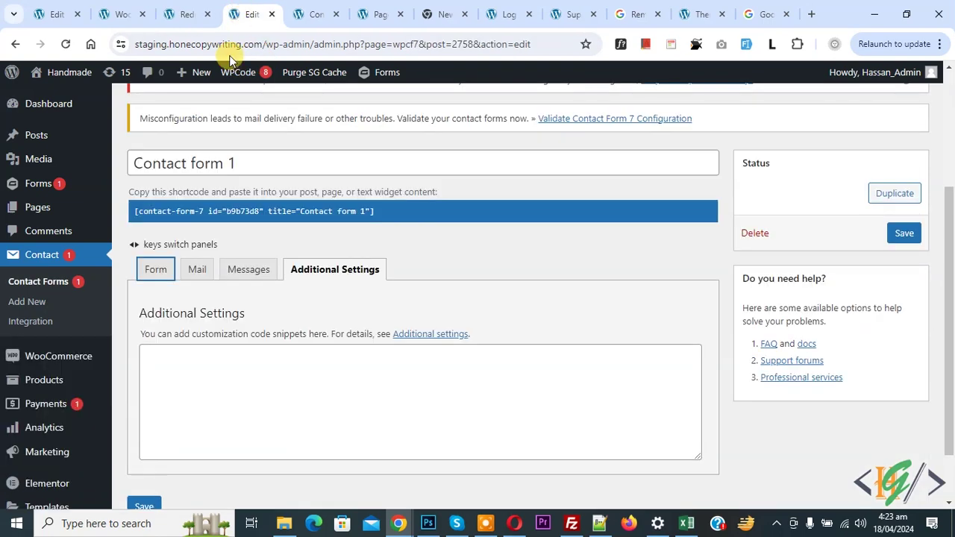
# Reload the editor and add a Redirect submission action from the Actions tab.
pyautogui.click(66, 44)
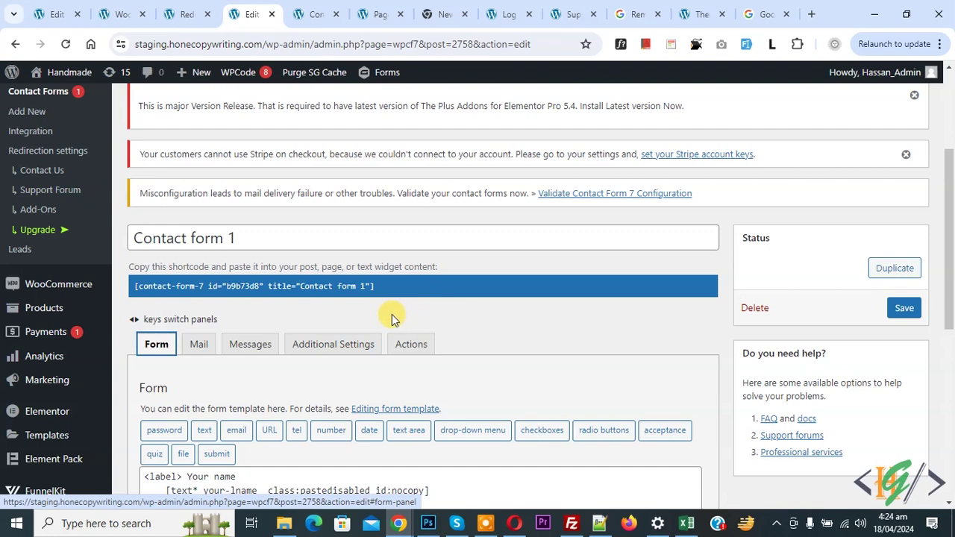
pyautogui.scroll(-1, 380, 275)
pyautogui.click(401, 277)
pyautogui.scroll(-2, 373, 275)
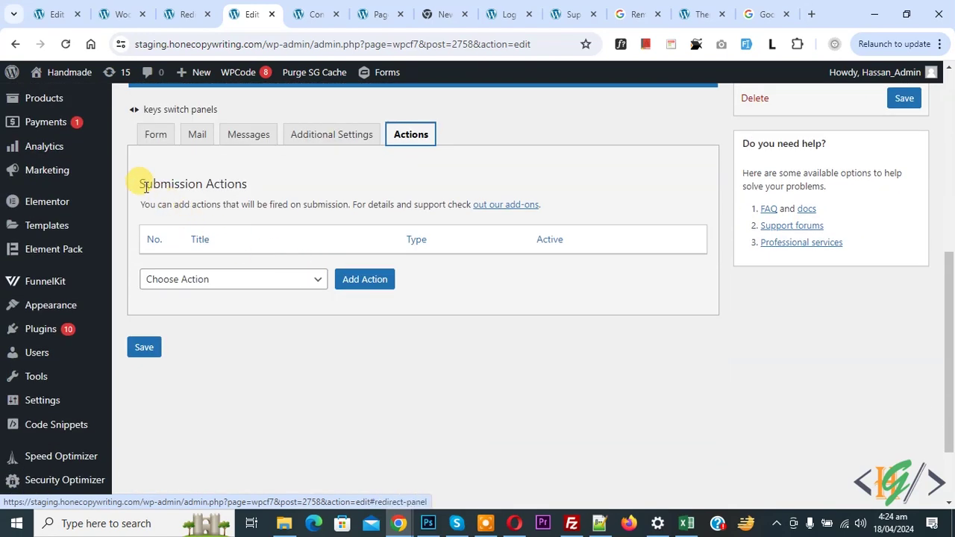
pyautogui.moveTo(140, 185); pyautogui.dragTo(275, 187)
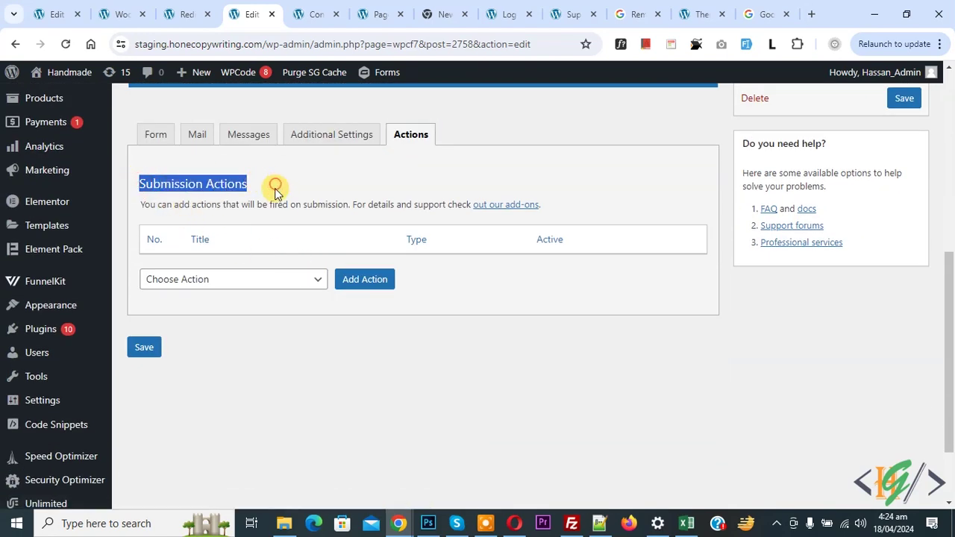
pyautogui.click(254, 282)
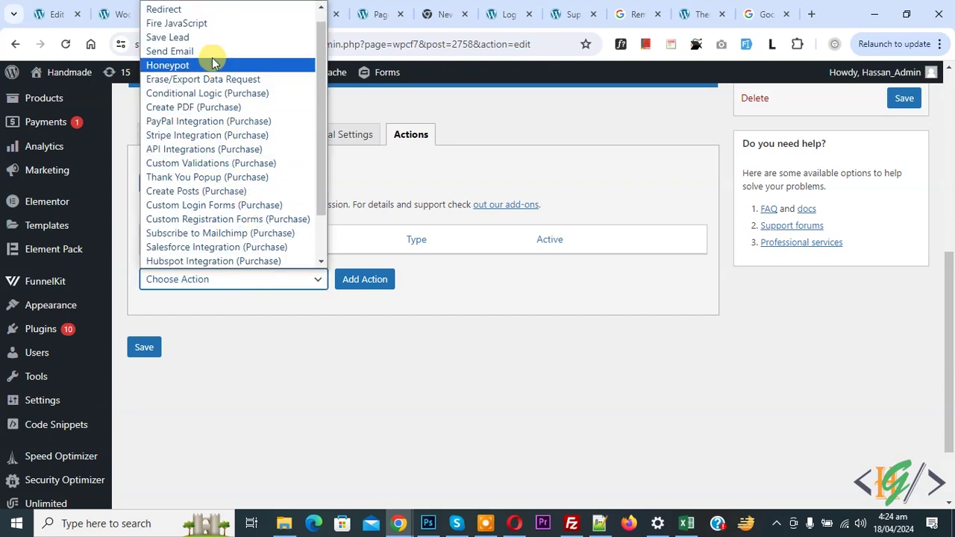
pyautogui.click(170, 10)
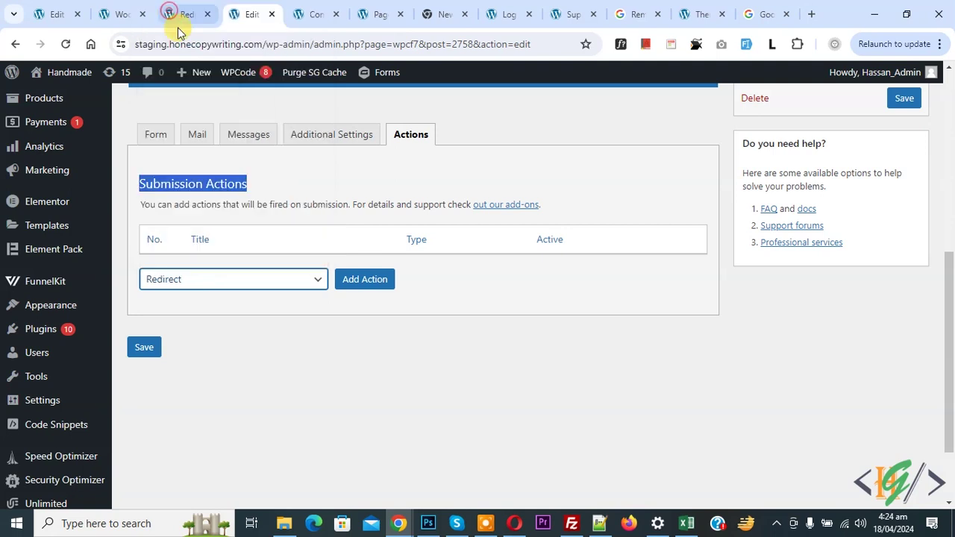
pyautogui.click(367, 287)
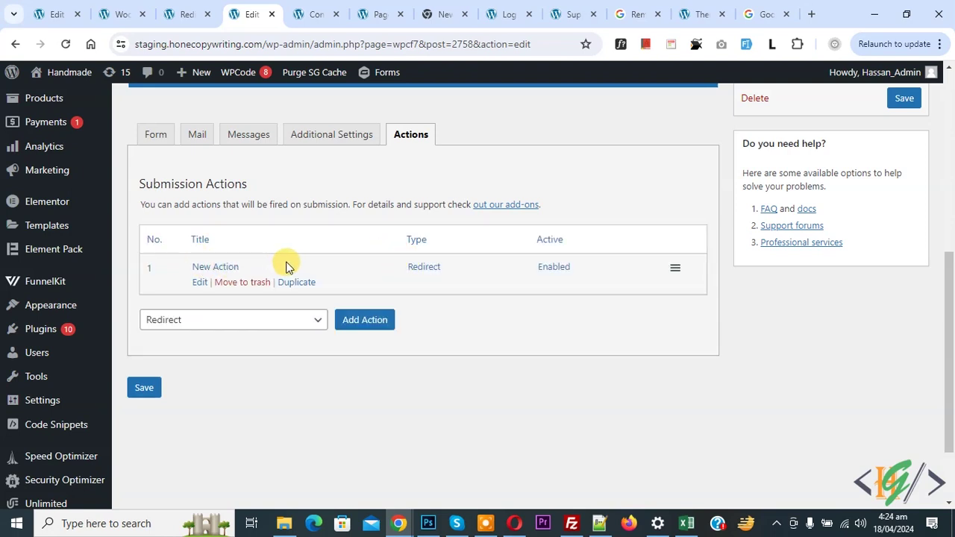
# Set the New Action redirect rule to use a custom external URL.
pyautogui.click(200, 287)
pyautogui.scroll(-1, 288, 268)
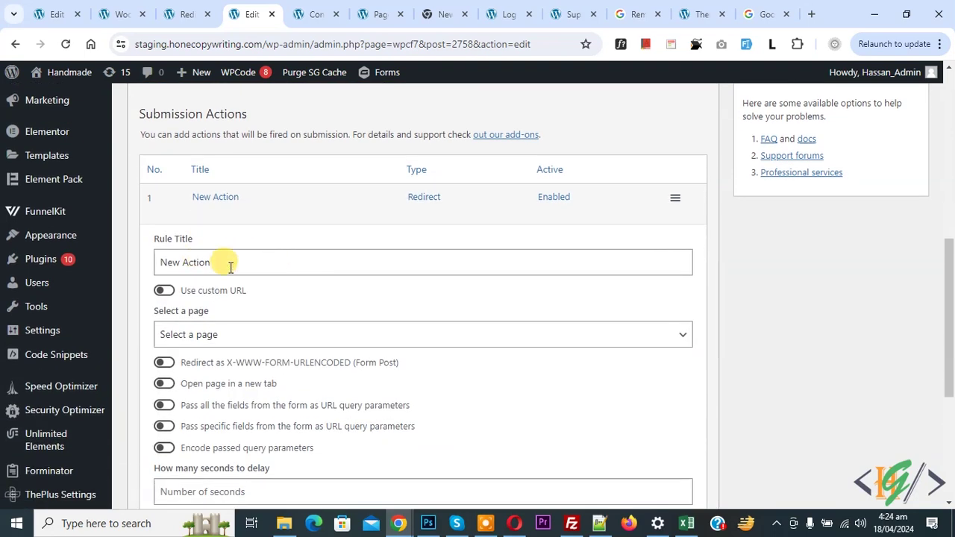
pyautogui.moveTo(230, 267); pyautogui.dragTo(160, 261)
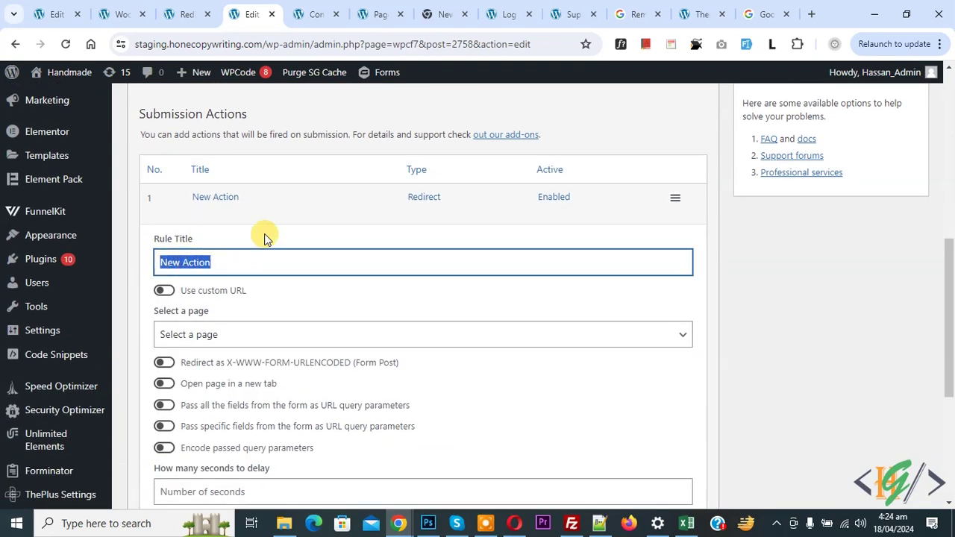
pyautogui.scroll(-1, 266, 278)
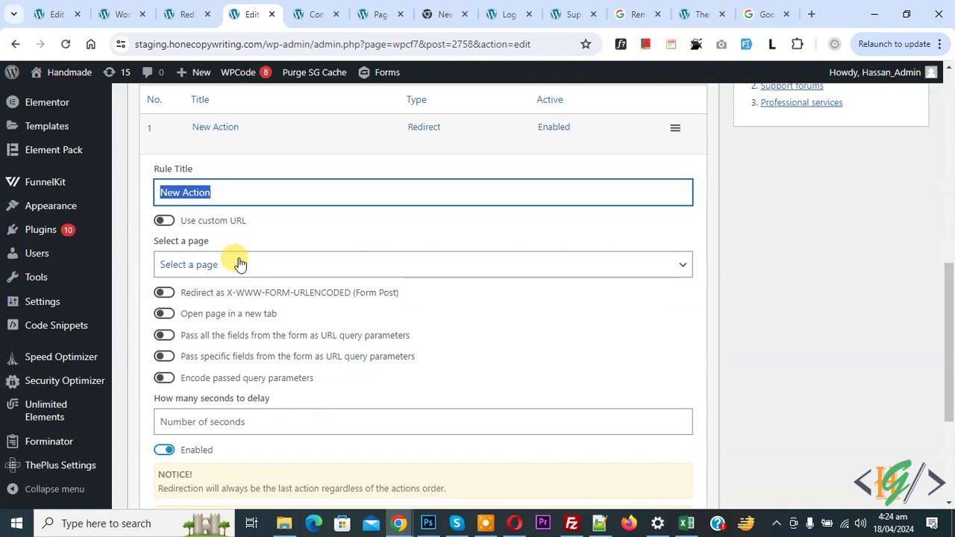
pyautogui.click(164, 222)
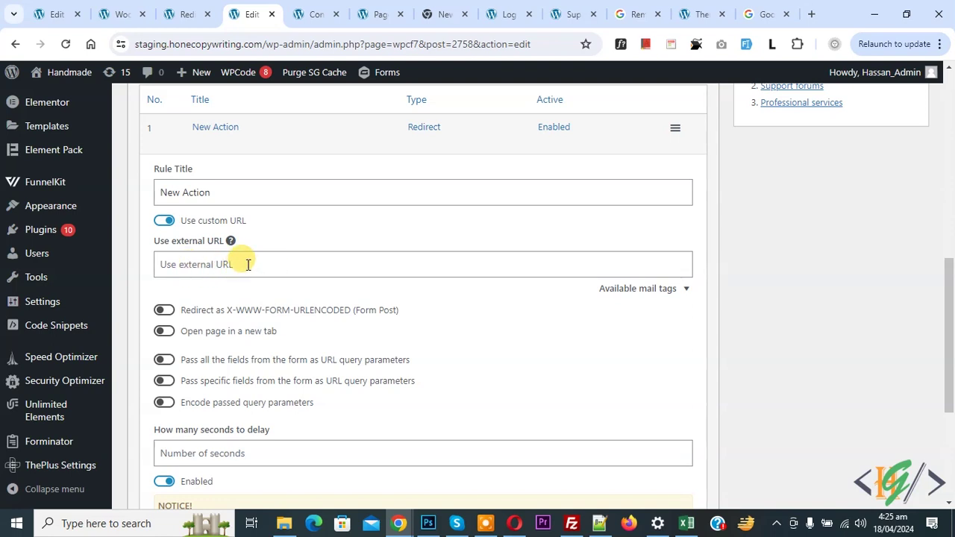
pyautogui.click(680, 291)
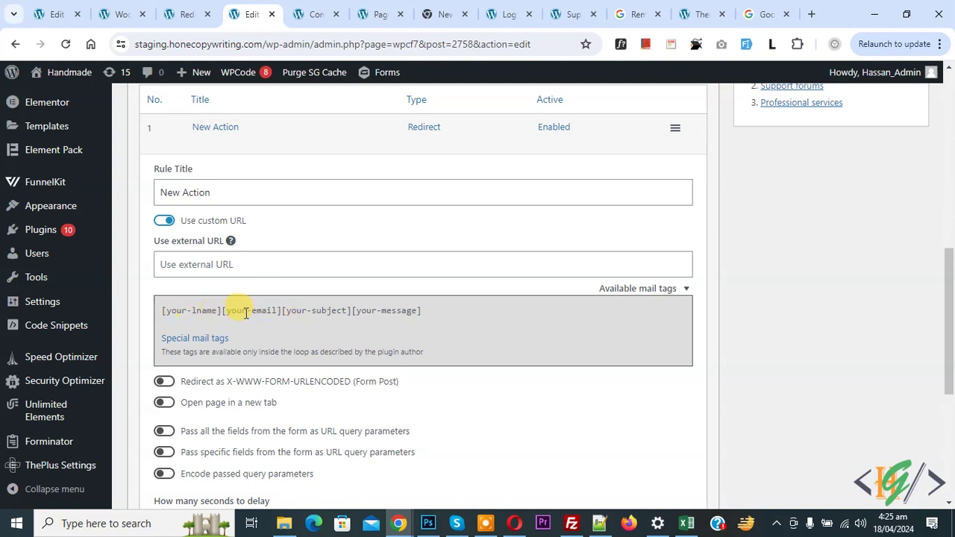
pyautogui.click(684, 291)
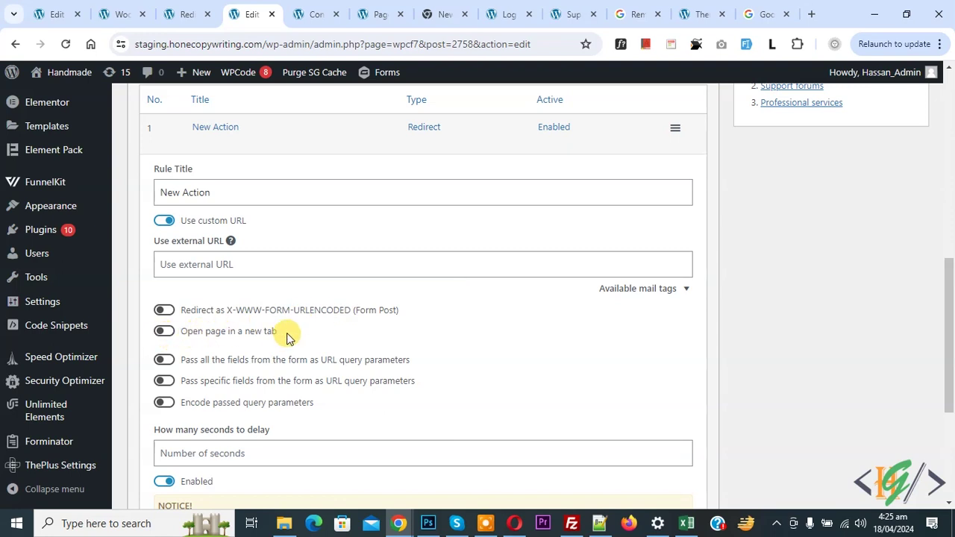
# Make the redirect open in a new tab, pass all fields as parameters, and delay 5 seconds.
pyautogui.click(163, 331)
pyautogui.click(216, 364)
pyautogui.scroll(-2, 241, 376)
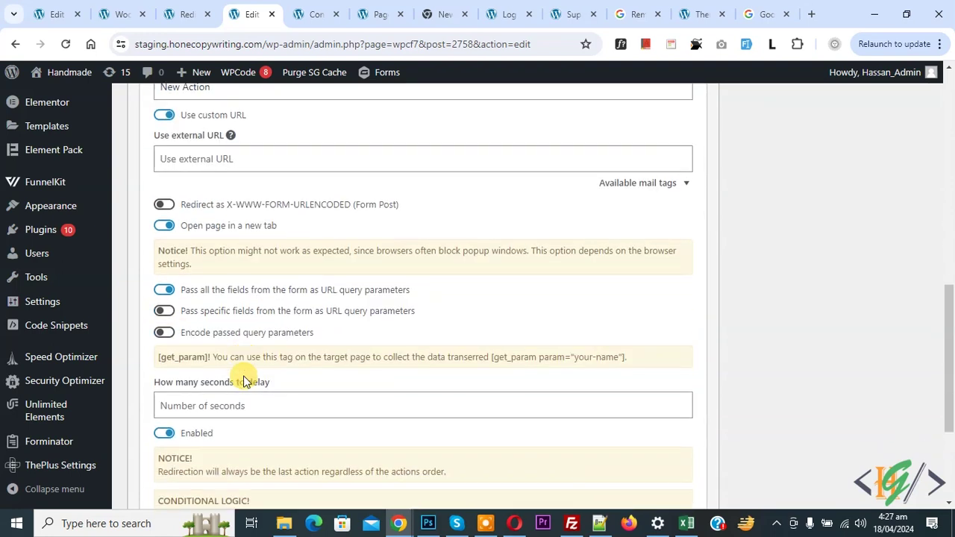
pyautogui.click(238, 371)
pyautogui.write('5')
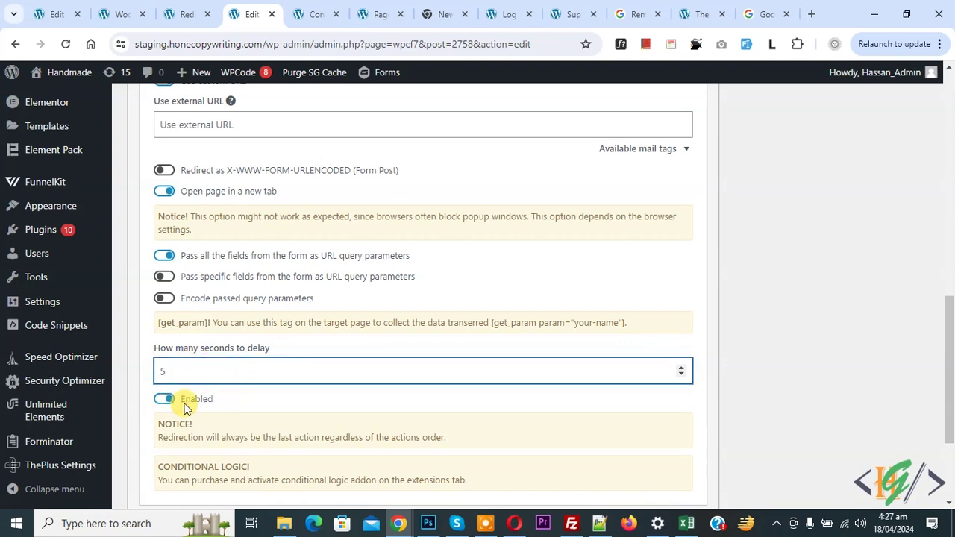
pyautogui.scroll(-1, 214, 398)
pyautogui.scroll(2, 213, 395)
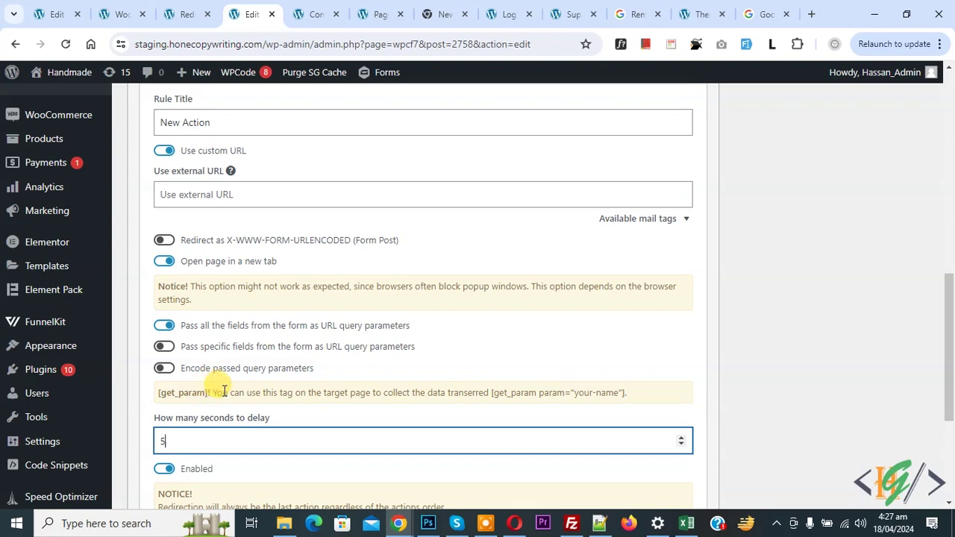
pyautogui.scroll(3, 223, 389)
# Paste the wa.me WhatsApp chat link with text=Hello%20Whatsapp into the external URL field.
pyautogui.click(289, 399)
pyautogui.hotkey('ctrl', 'v')
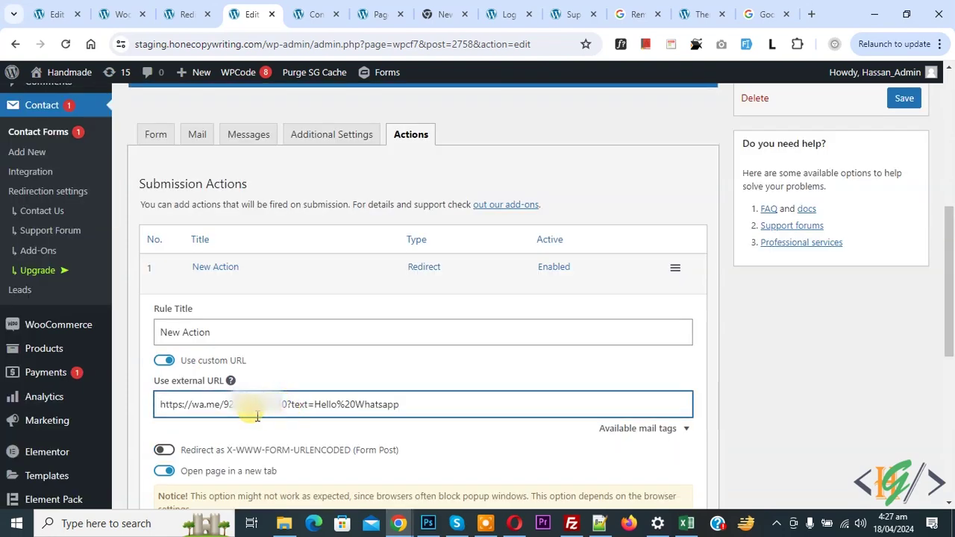
pyautogui.moveTo(223, 407); pyautogui.dragTo(287, 407)
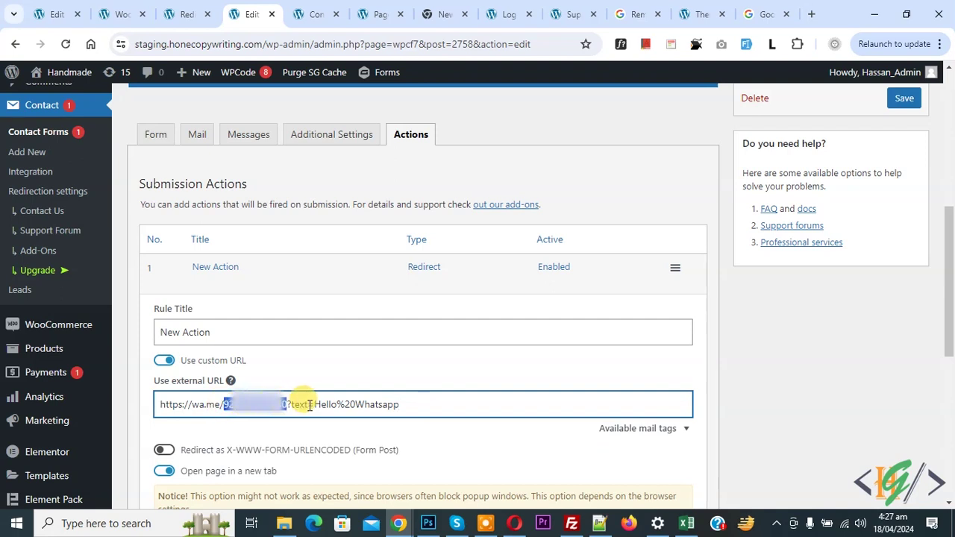
pyautogui.click(315, 405)
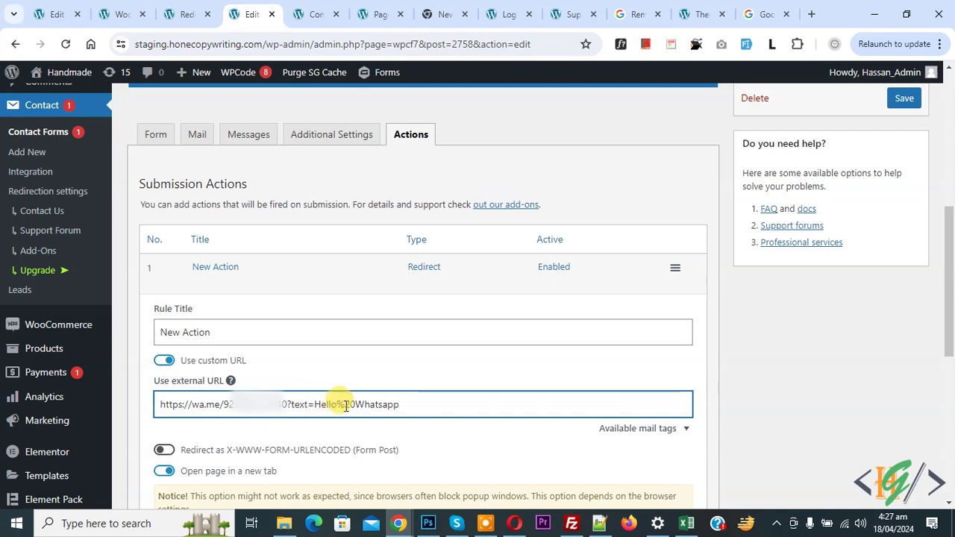
pyautogui.moveTo(337, 405); pyautogui.dragTo(351, 407)
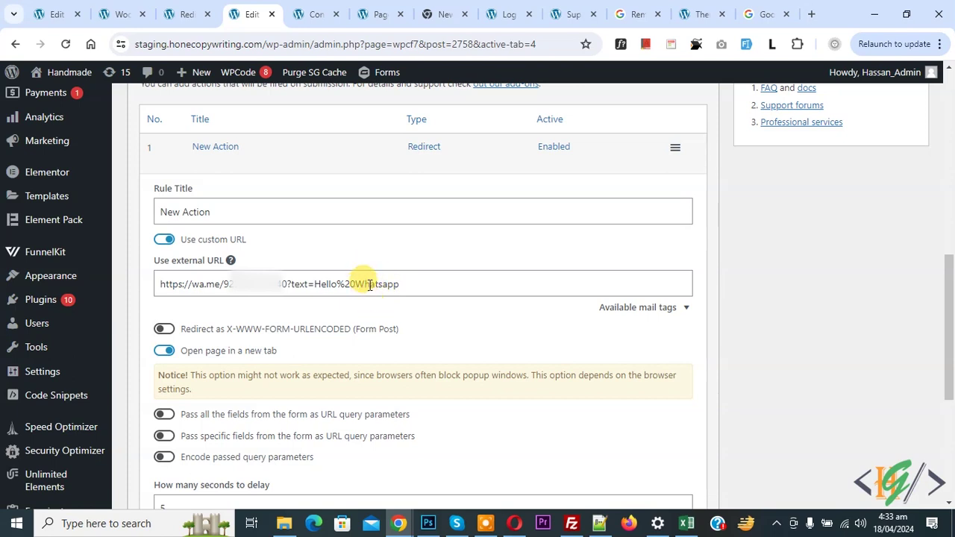
# Append Name=[your-lname] to the WhatsApp URL and save Contact form 1.
pyautogui.click(672, 308)
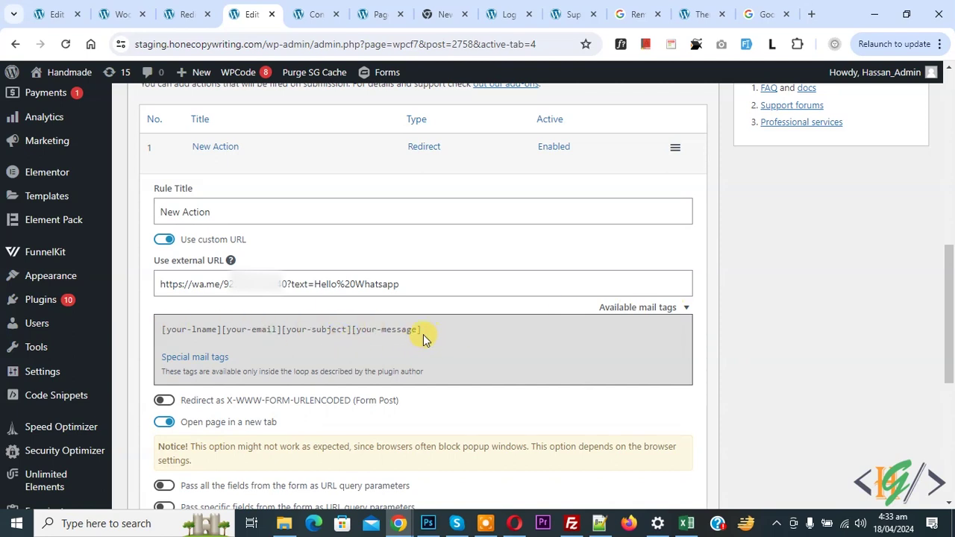
pyautogui.moveTo(159, 333); pyautogui.dragTo(223, 335)
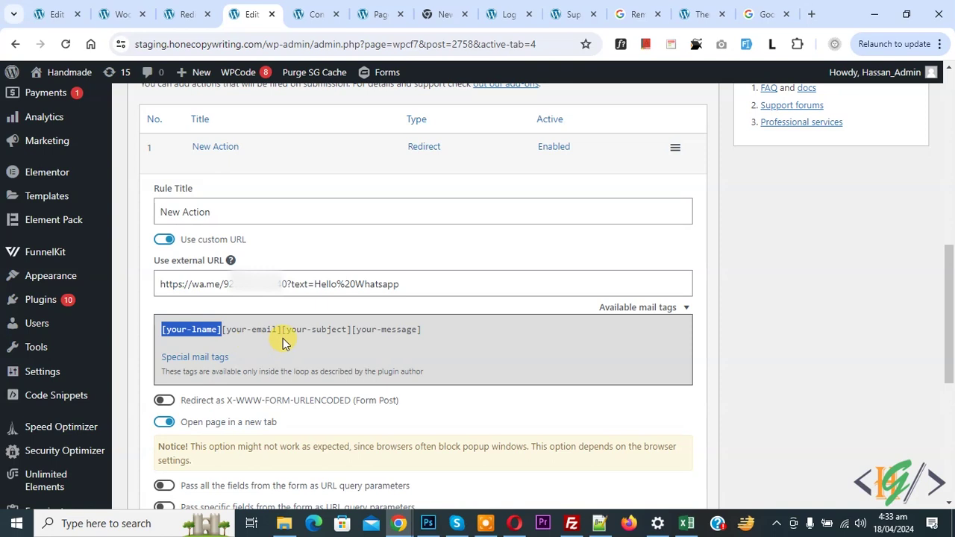
pyautogui.click(418, 284)
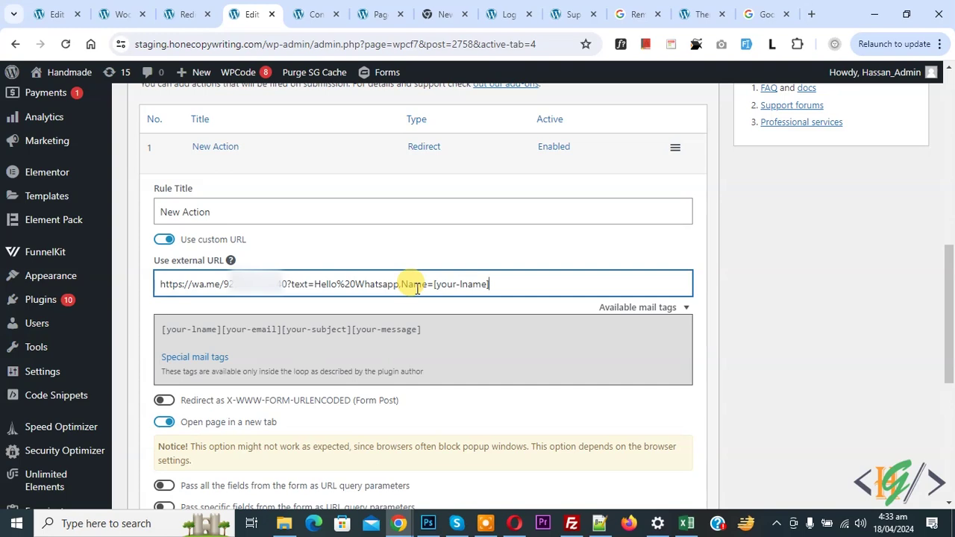
pyautogui.scroll(2, 417, 288)
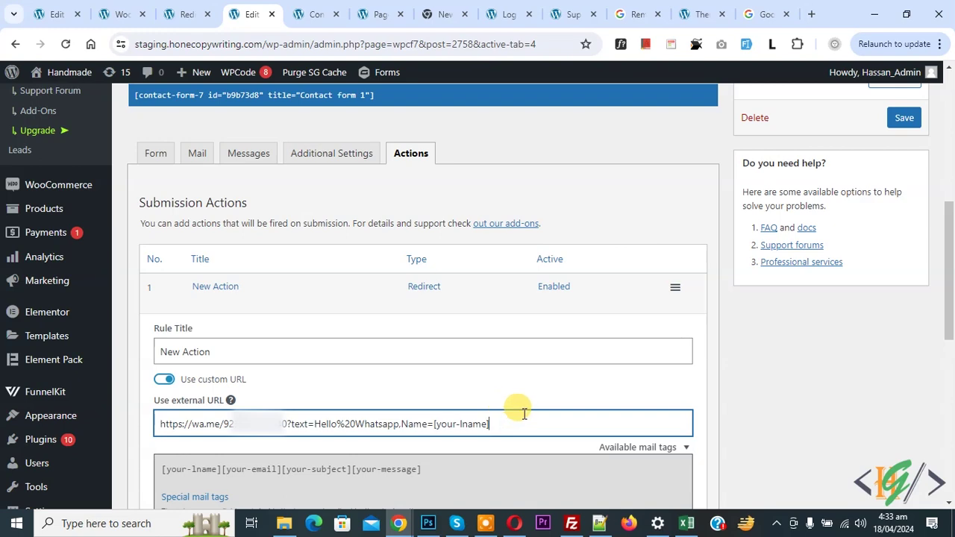
pyautogui.click(904, 117)
pyautogui.scroll(-1, 125, 360)
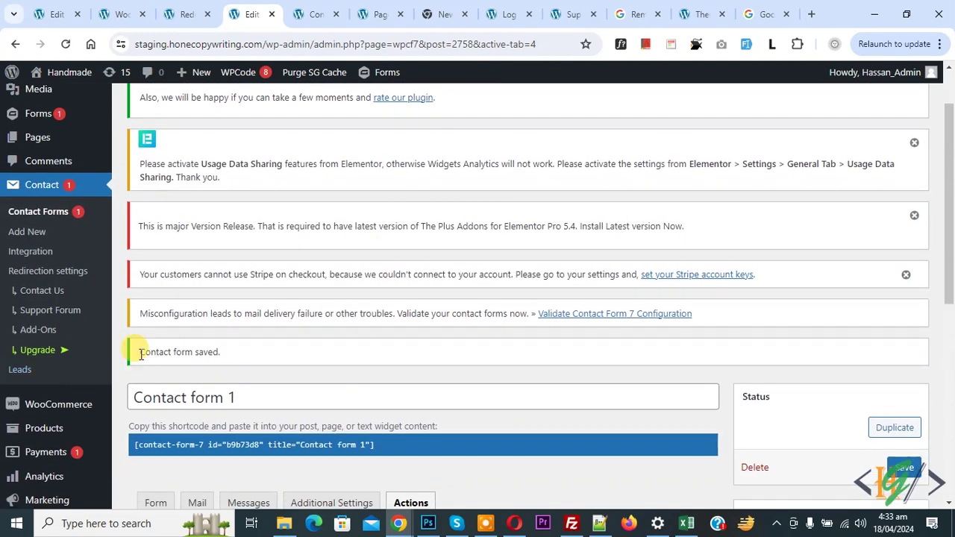
# Reload the live contact form page and submit it with the fields filled in.
pyautogui.click(317, 13)
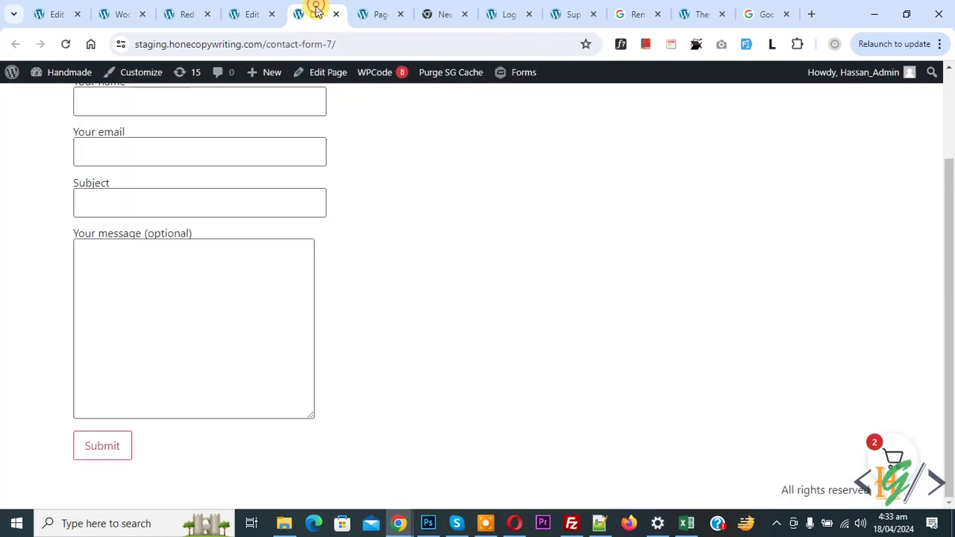
pyautogui.click(65, 44)
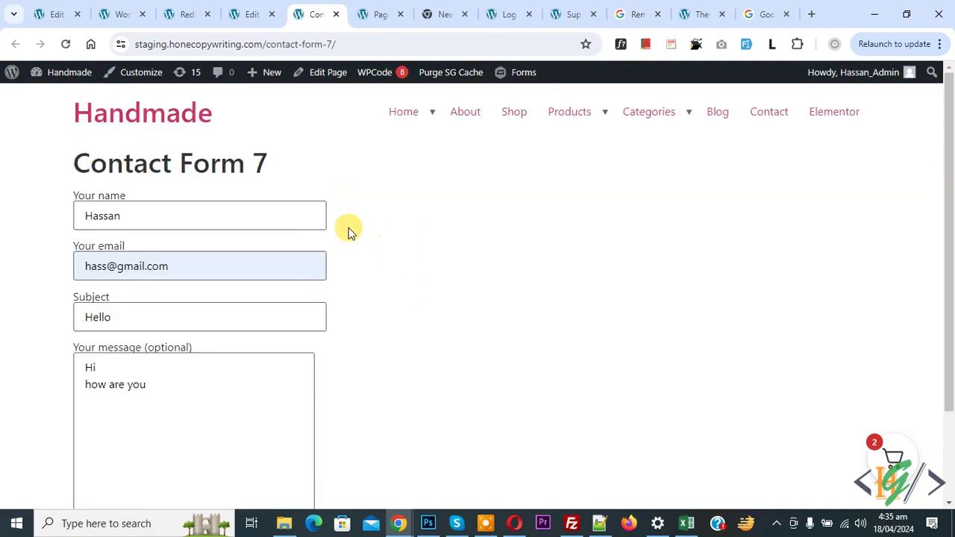
pyautogui.scroll(-2, 362, 233)
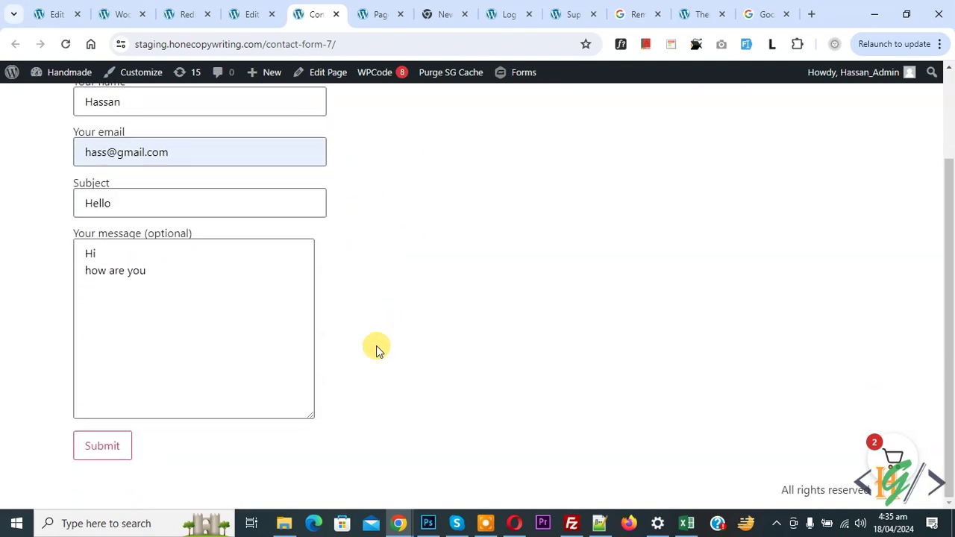
pyautogui.click(110, 452)
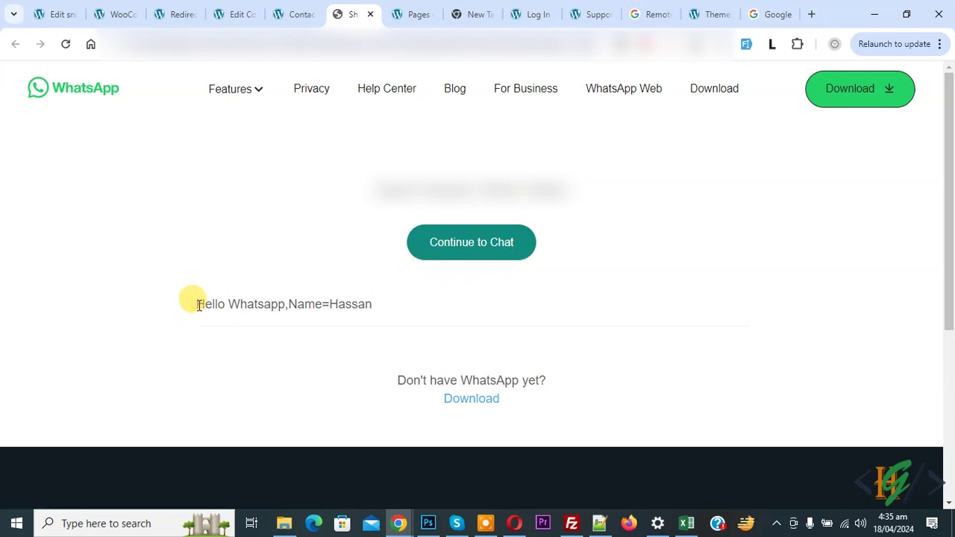
# Continue from the Hello Whatsapp greeting with the submitter's name into WhatsApp Web.
pyautogui.moveTo(198, 304); pyautogui.dragTo(377, 310)
pyautogui.click(294, 304)
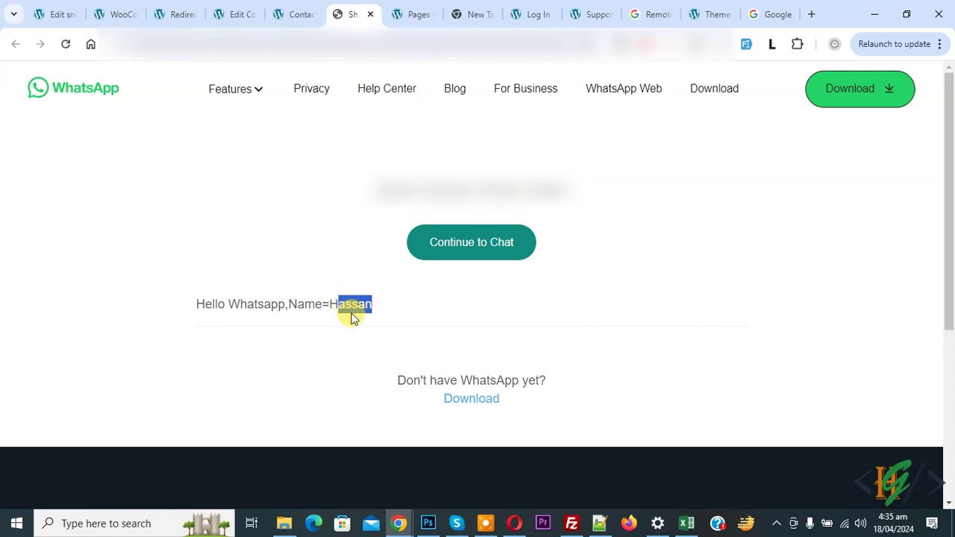
pyautogui.click(374, 303)
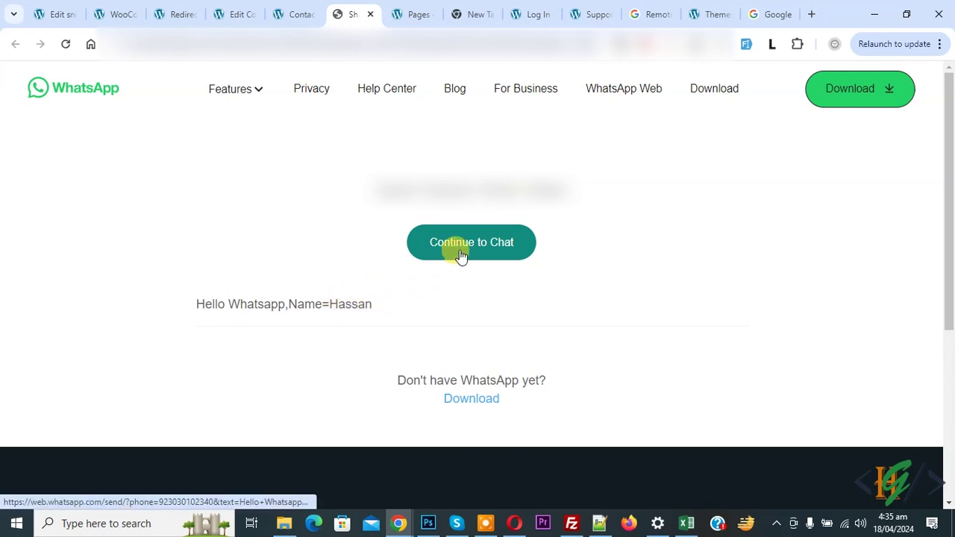
pyautogui.click(466, 288)
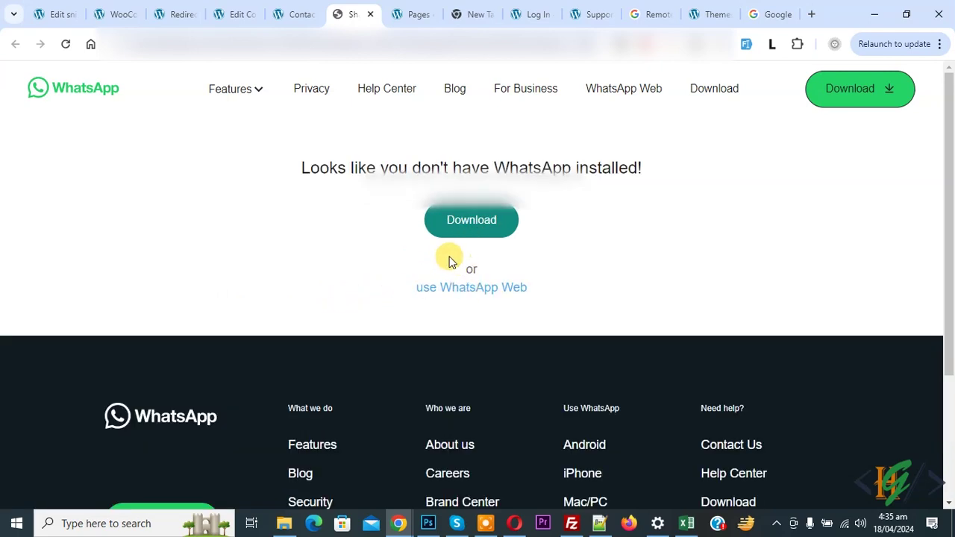
pyautogui.click(492, 291)
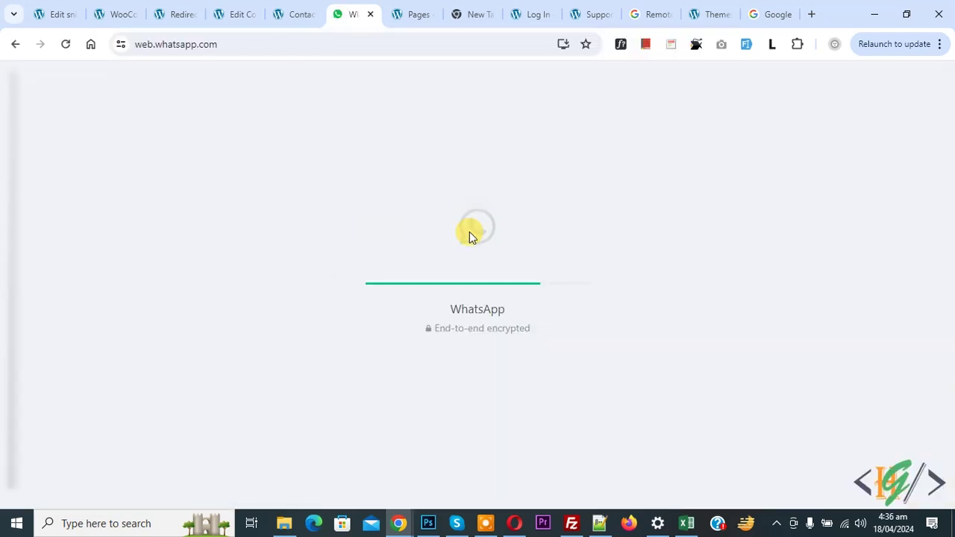